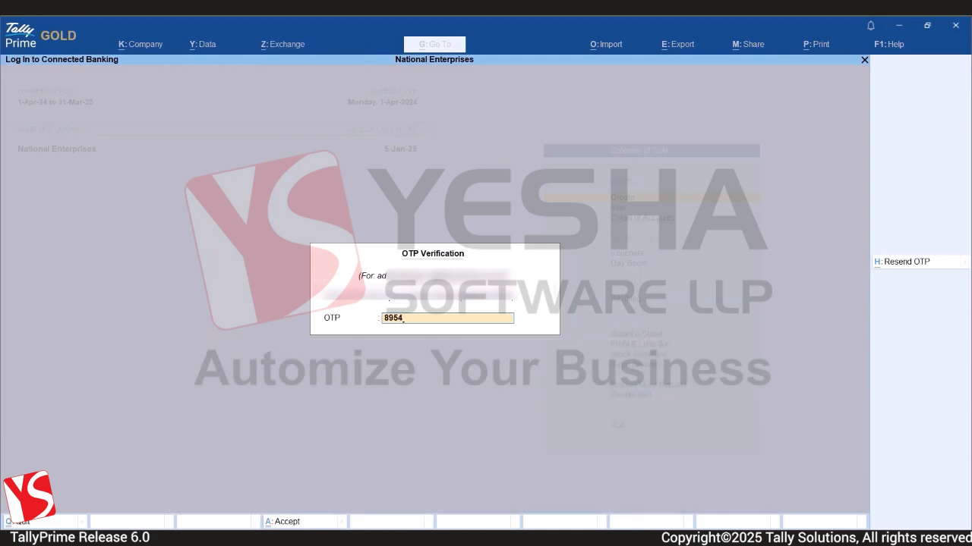
- Submit the OTP verification code to log in to Connected Banking
{"action": "key", "text": "Return"}
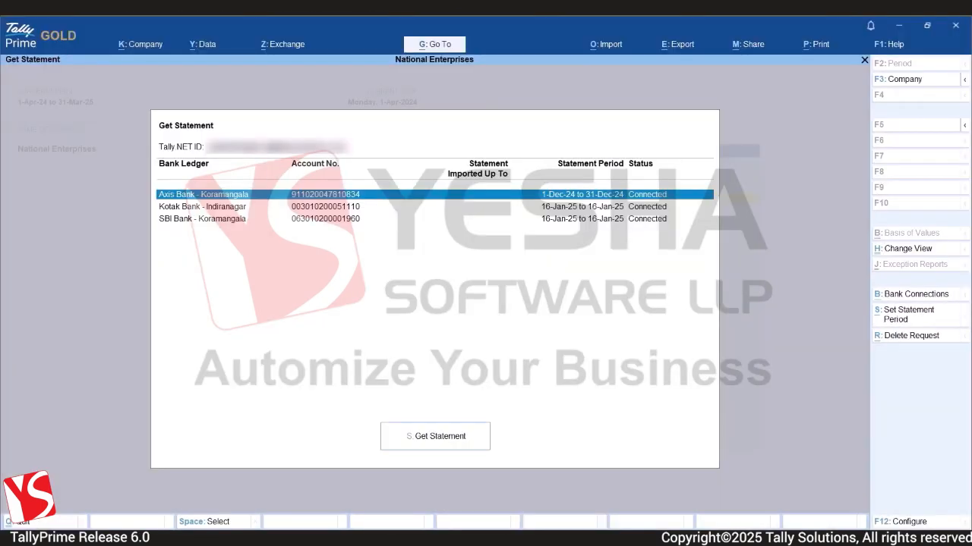
- Set the statement period for the Axis Bank - Koramangala ledger from 1 December to 31 December 2024
{"action": "key", "text": "alt+s"}
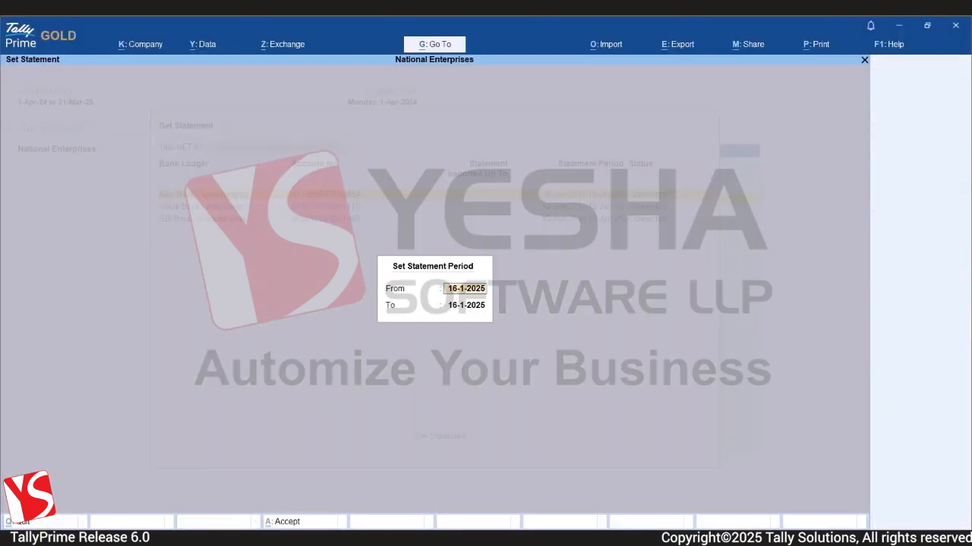
{"action": "type", "text": "1 dec"}
{"action": "key", "text": "Return"}
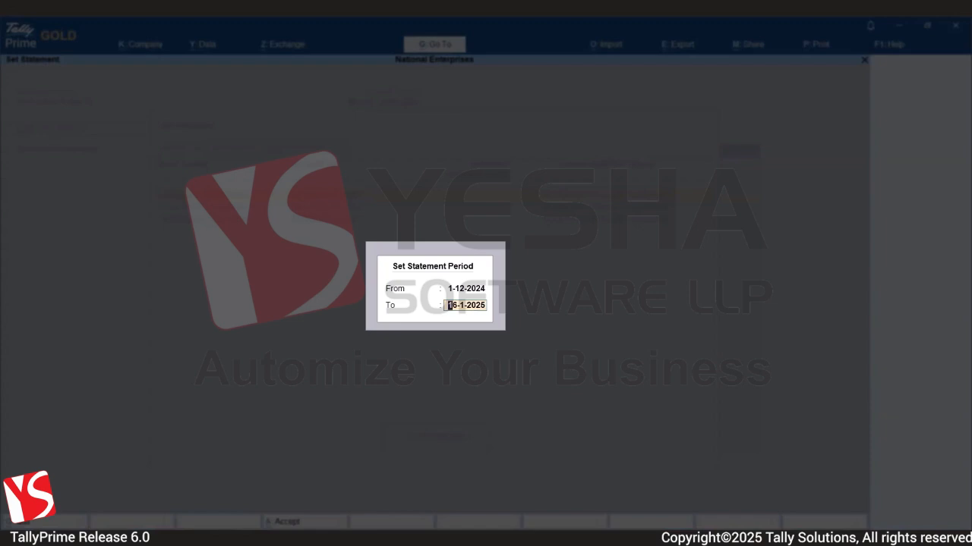
{"action": "type", "text": "31 dec"}
{"action": "key", "text": "Return"}
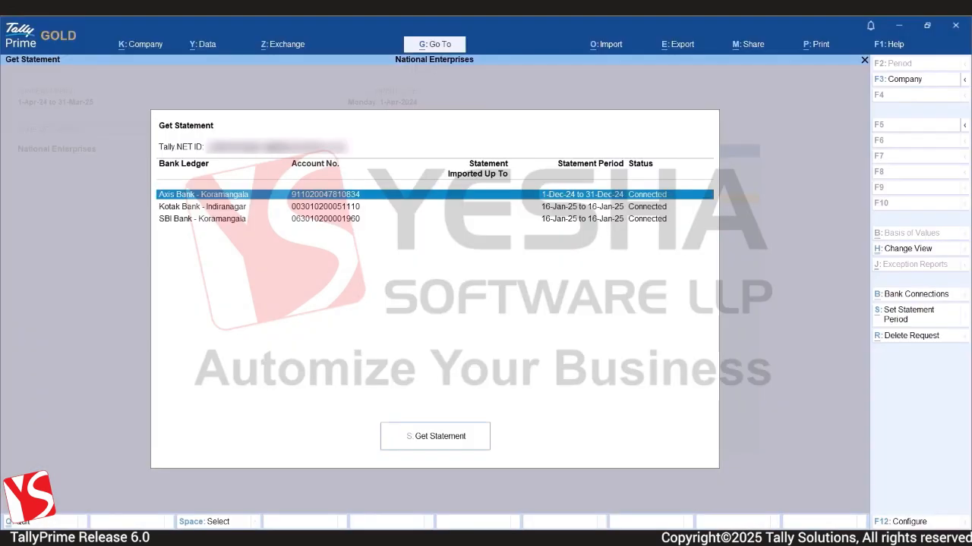
- Request and import the Axis Bank - Koramangala statement, and open its unreconciled transactions from the Bank Reconciliation Summary
{"action": "key", "text": "s"}
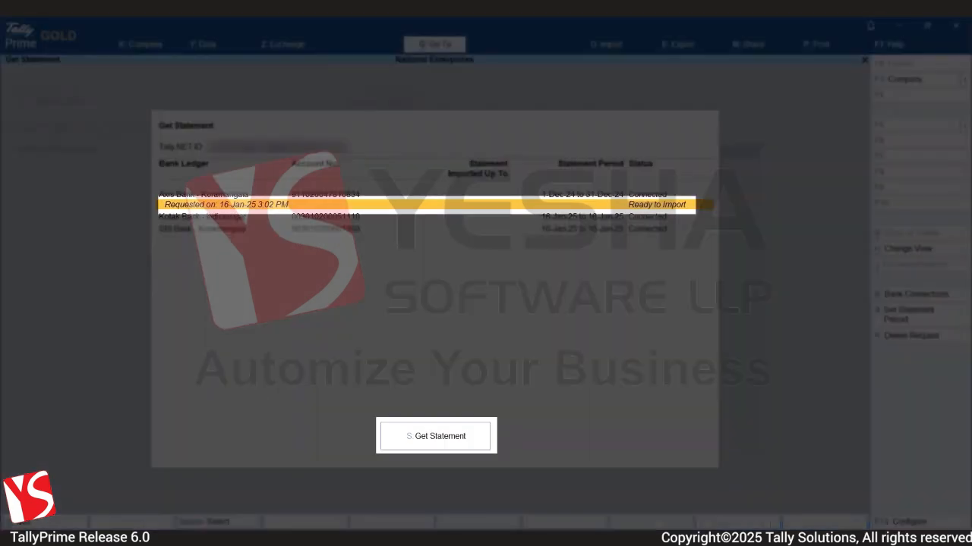
{"action": "key", "text": "s"}
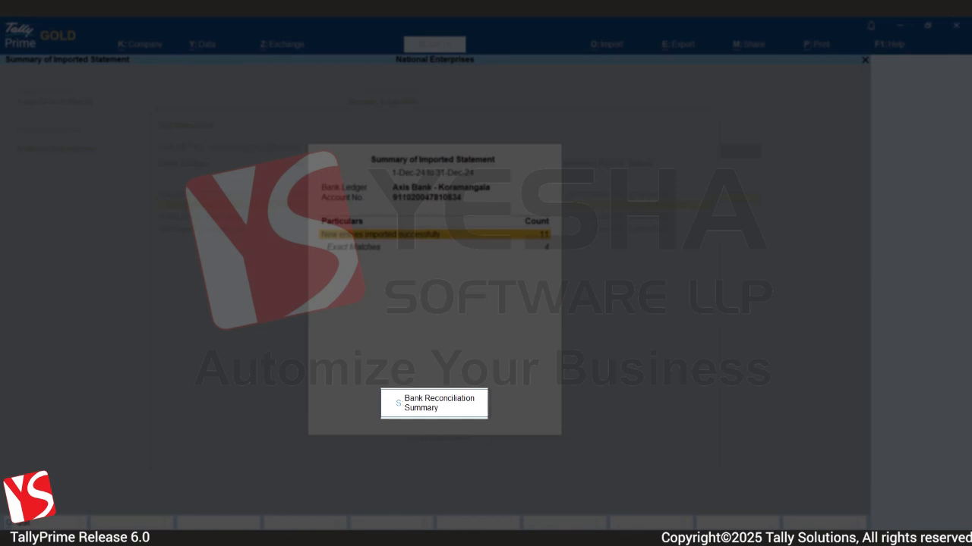
{"action": "key", "text": "s"}
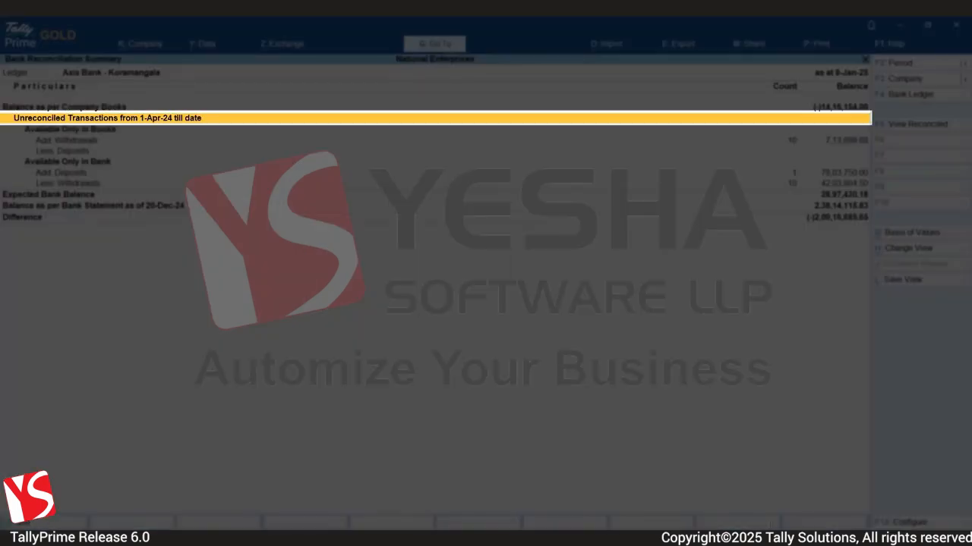
{"action": "key", "text": "Return"}
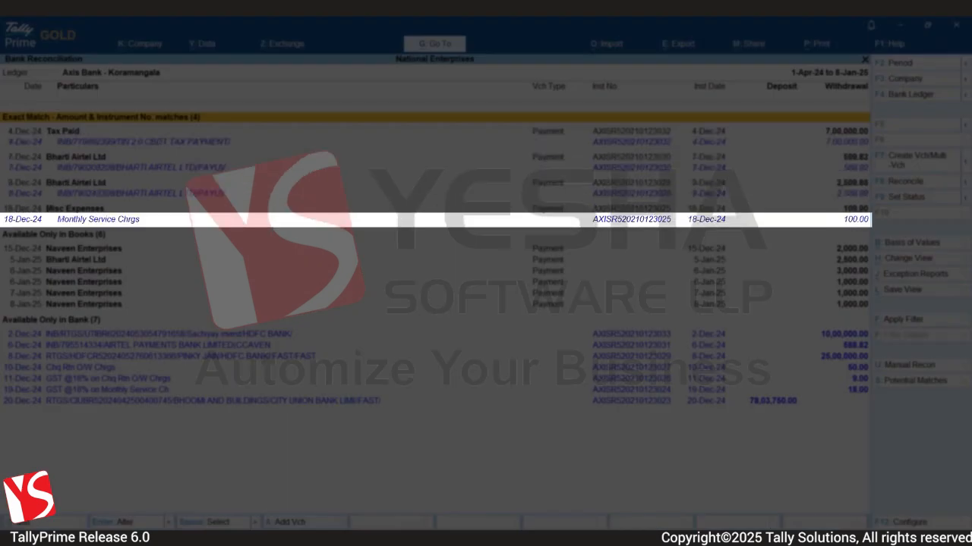
- Reconcile all the exact-match transactions: Tax Paid, the two Bharti Airtel Ltd payments and Misc Expenses
{"action": "key", "text": "Down"}
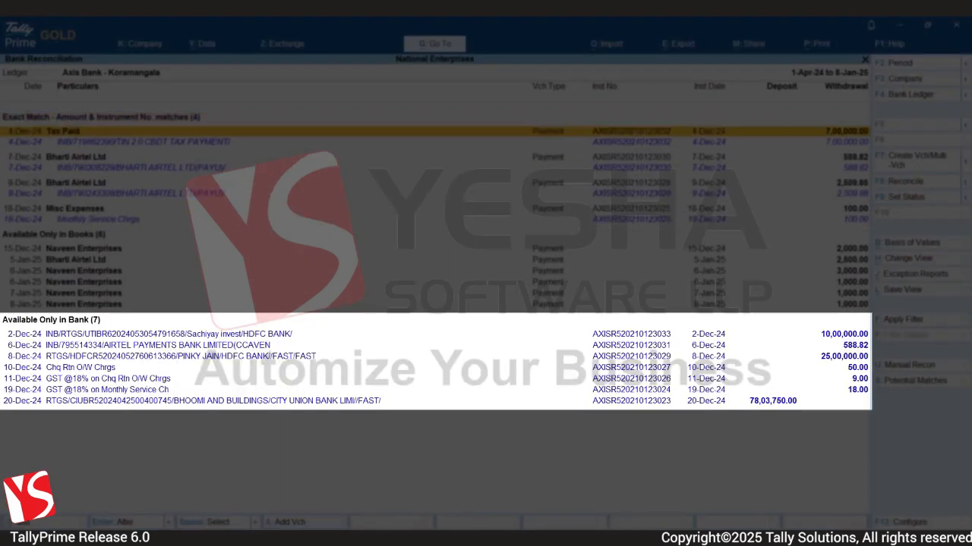
{"action": "key", "text": "space"}
{"action": "key", "text": "Down"}
{"action": "key", "text": "Down"}
{"action": "key", "text": "space"}
{"action": "key", "text": "Down"}
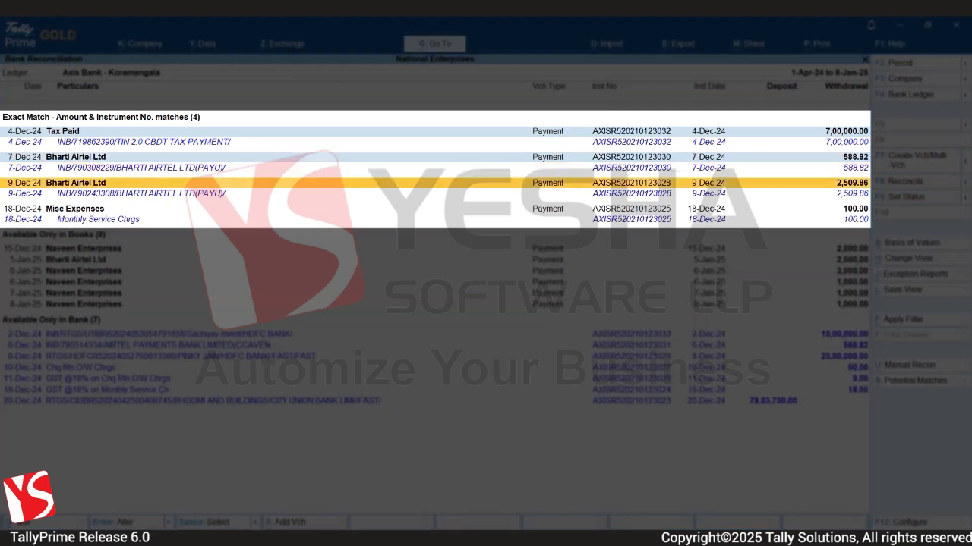
{"action": "key", "text": "space"}
{"action": "key", "text": "Down"}
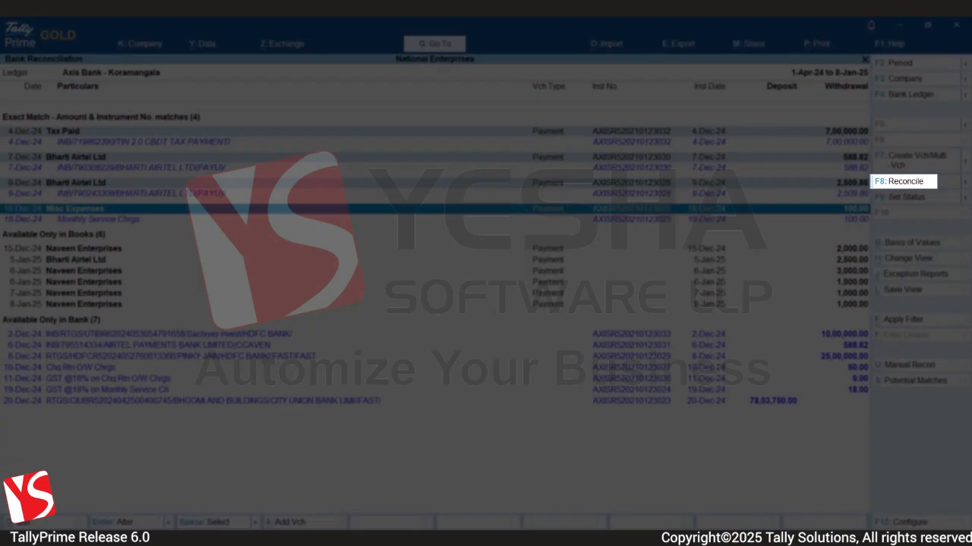
{"action": "key", "text": "F8"}
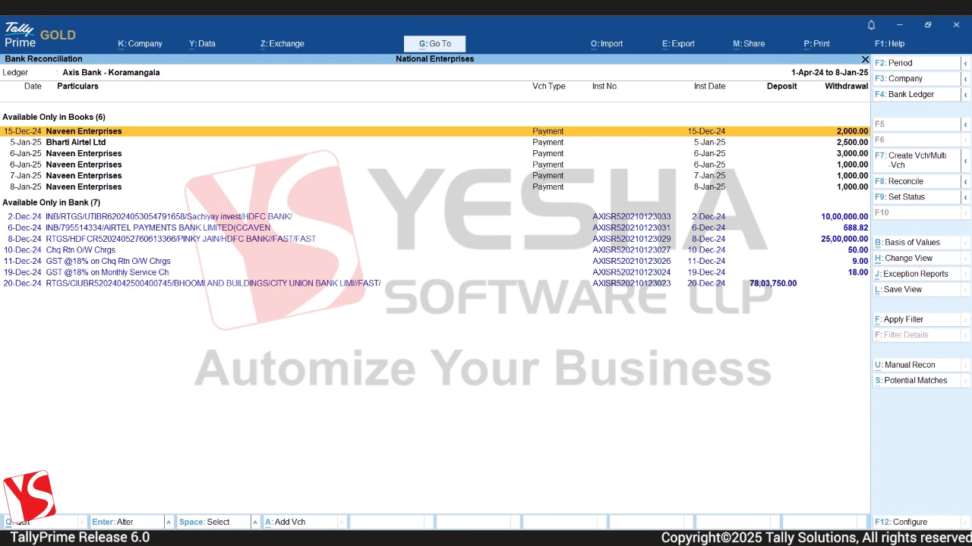
- Examine the transactions available only in books and those available only in the bank, down to the 6-Dec-24 bank entry
{"action": "key", "text": "Down"}
{"action": "key", "text": "Down"}
{"action": "key", "text": "Down"}
{"action": "key", "text": "Down"}
{"action": "key", "text": "Down"}
{"action": "key", "text": "Down"}
{"action": "key", "text": "Down"}
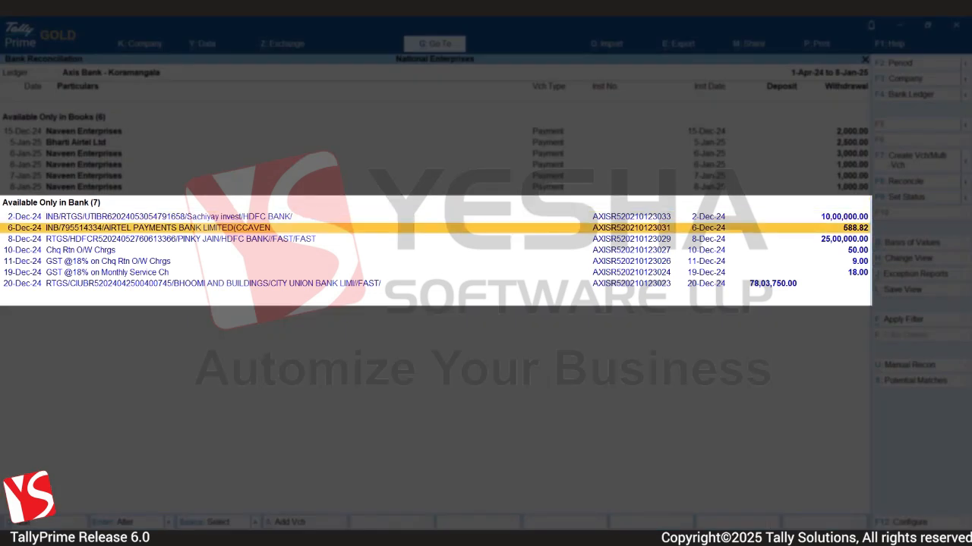
{"action": "left_click", "coordinate": [965, 166]}
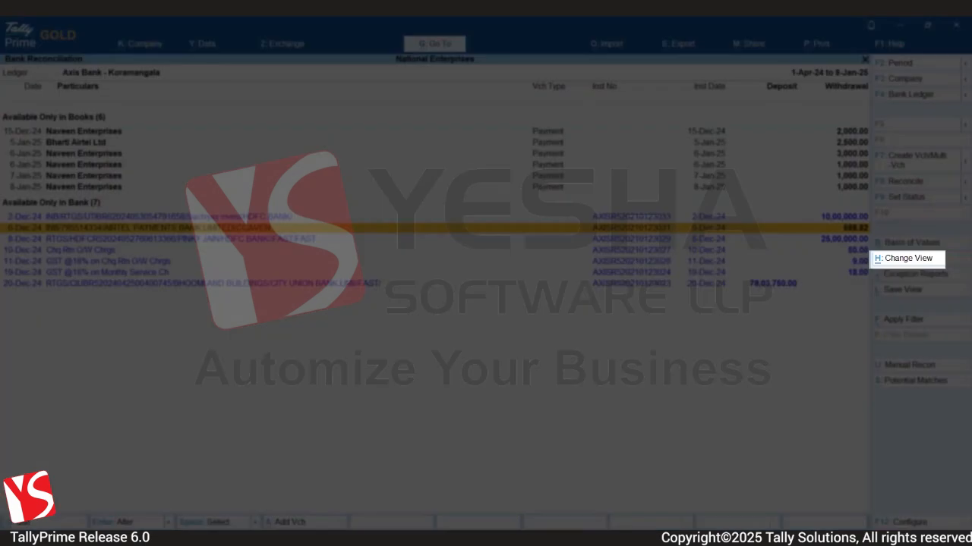
- View the reconciled transactions of Axis Bank - Koramangala for December
{"action": "key", "text": "ctrl+h"}
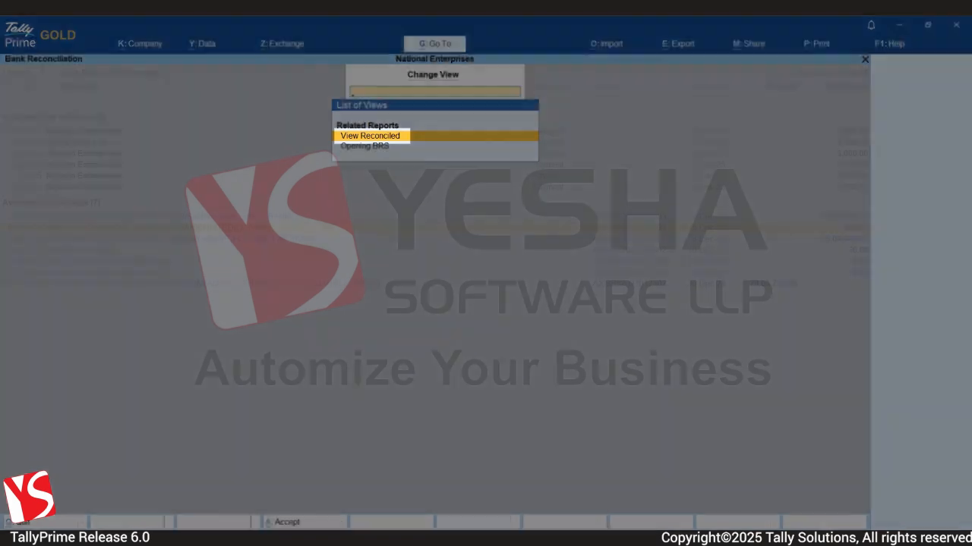
{"action": "key", "text": "Return"}
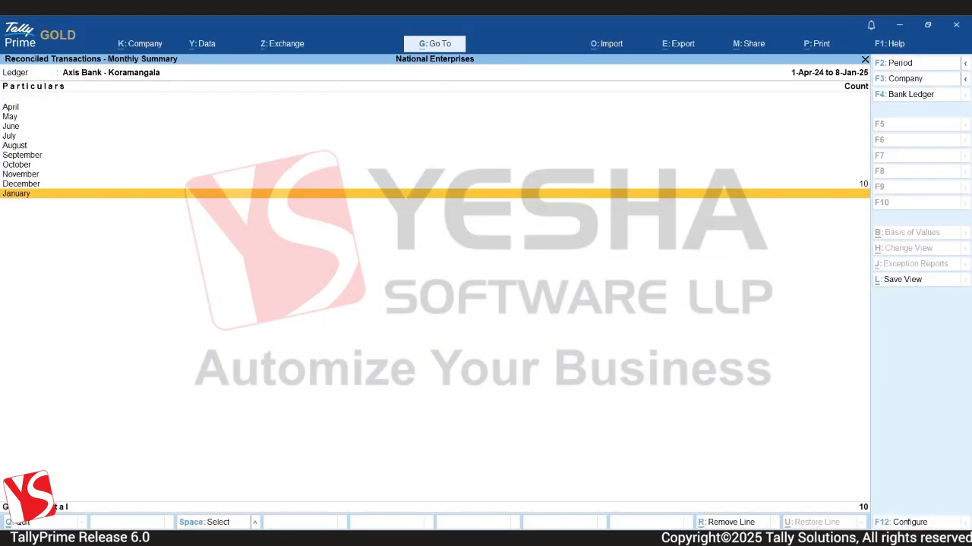
{"action": "key", "text": "Up"}
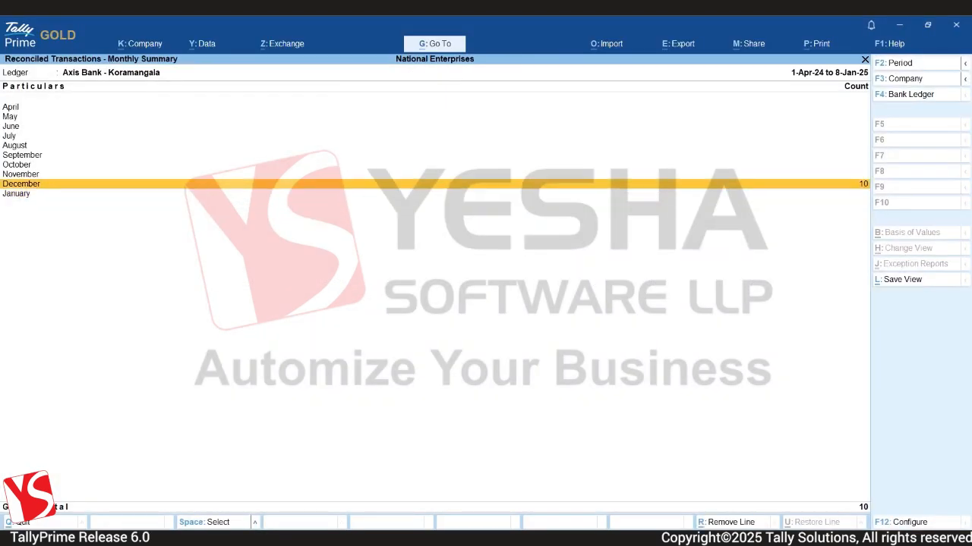
{"action": "key", "text": "Return"}
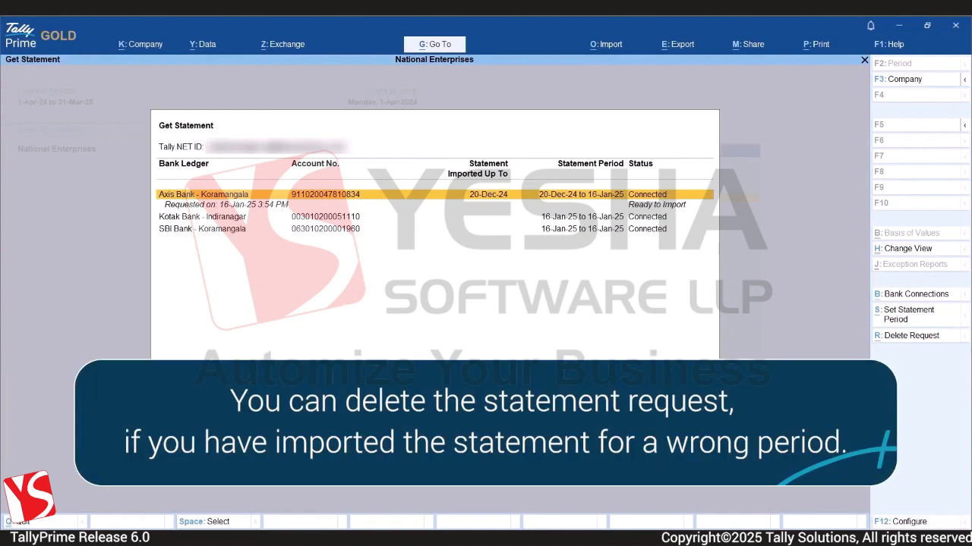
- Delete the Axis Bank - Koramangala statement request that is ready to import
{"action": "key", "text": "Down"}
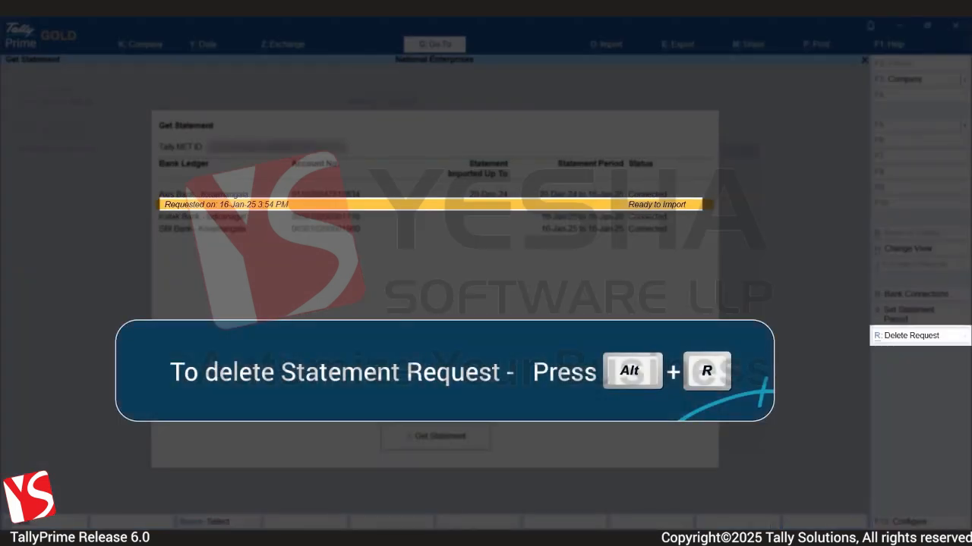
{"action": "key", "text": "alt+r"}
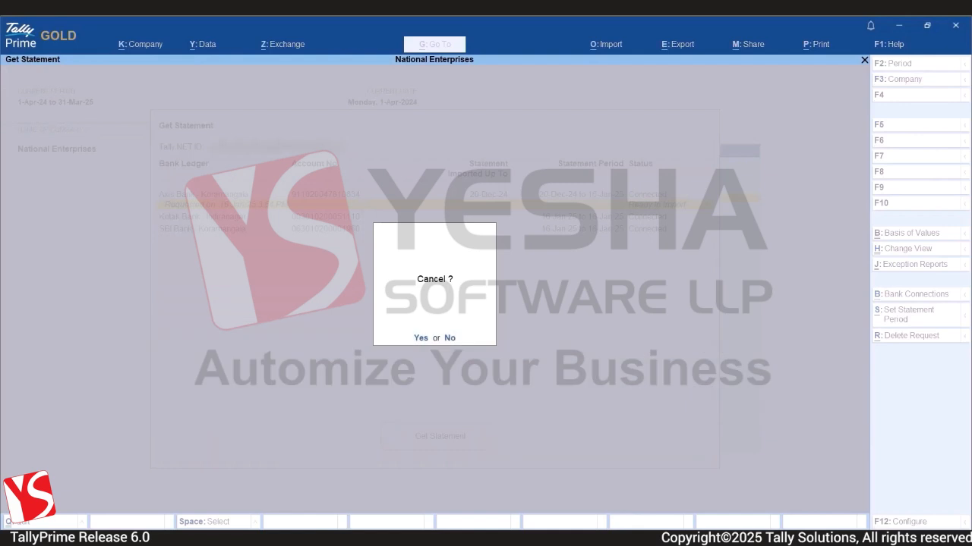
{"action": "key", "text": "y"}
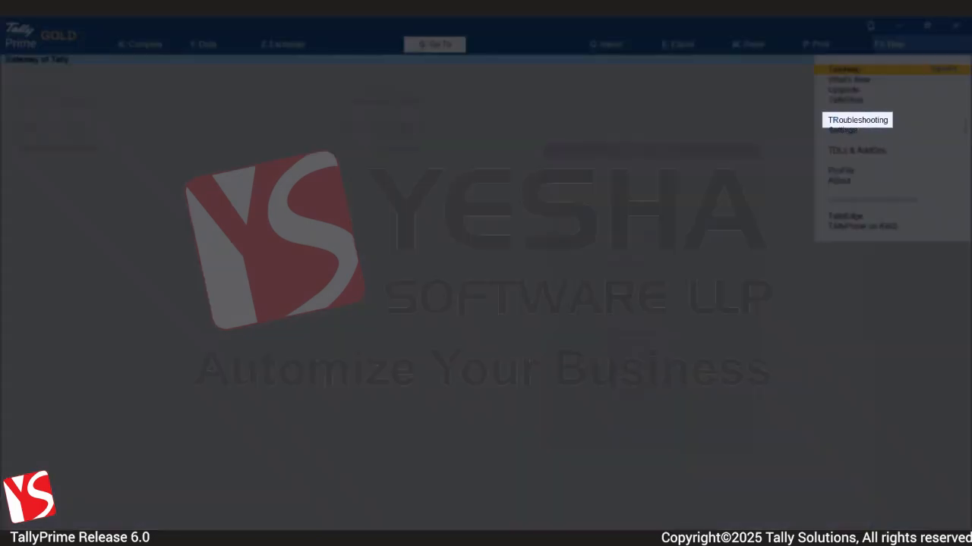
- Open the Reset Bank Statement Data form from the Troubleshooting options for company data
{"action": "key", "text": "Down"}
{"action": "key", "text": "Down"}
{"action": "key", "text": "Down"}
{"action": "key", "text": "Down"}
{"action": "key", "text": "Return"}
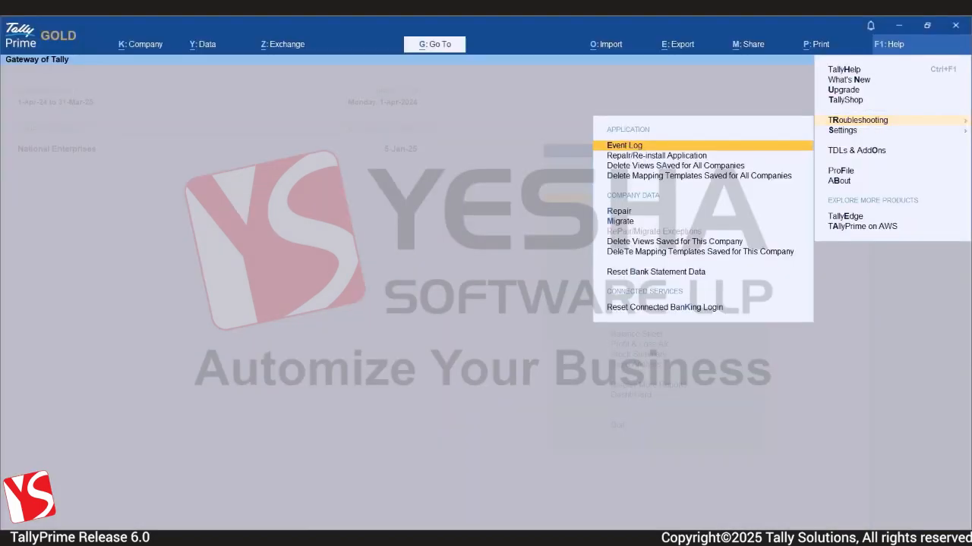
{"action": "key", "text": "Down"}
{"action": "key", "text": "Down"}
{"action": "key", "text": "Down"}
{"action": "key", "text": "Down"}
{"action": "key", "text": "Down"}
{"action": "key", "text": "Down"}
{"action": "key", "text": "Down"}
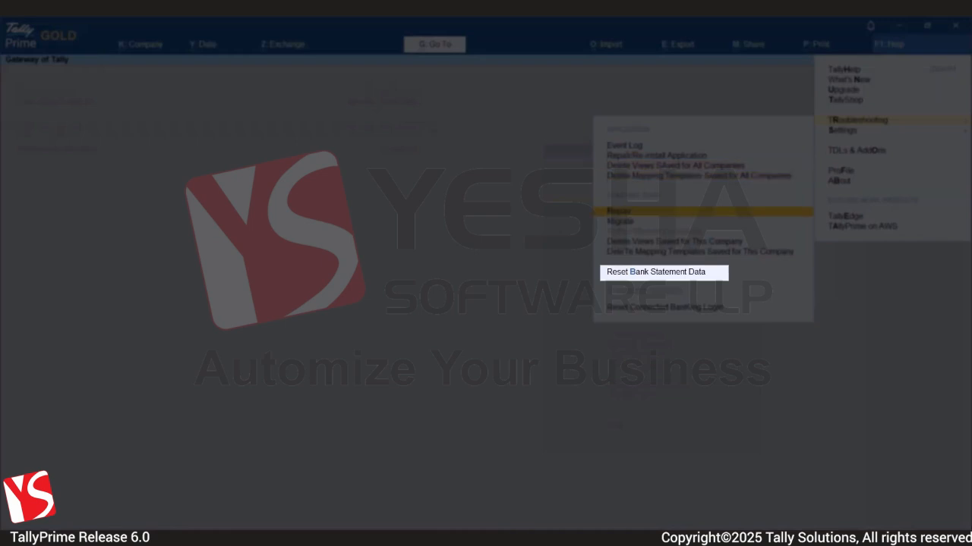
{"action": "key", "text": "Down"}
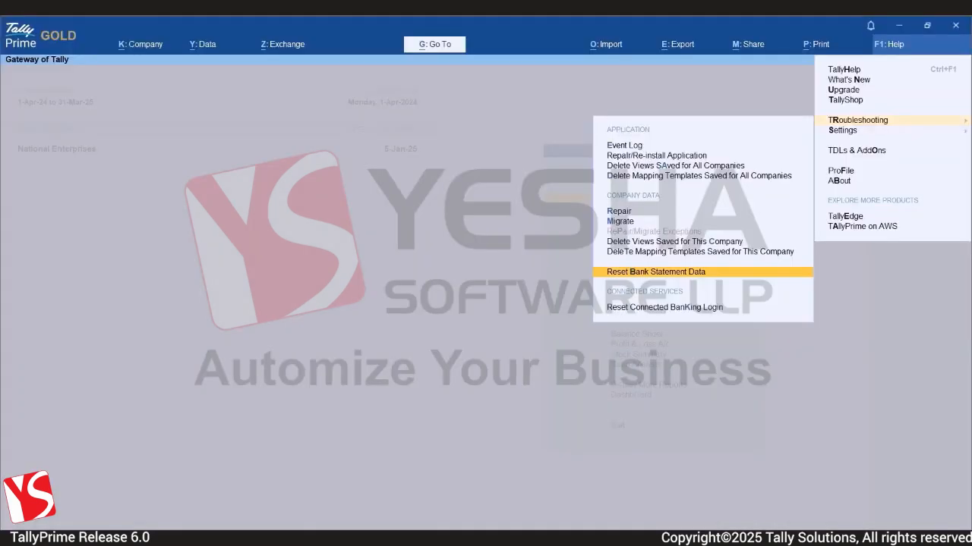
{"action": "key", "text": "Return"}
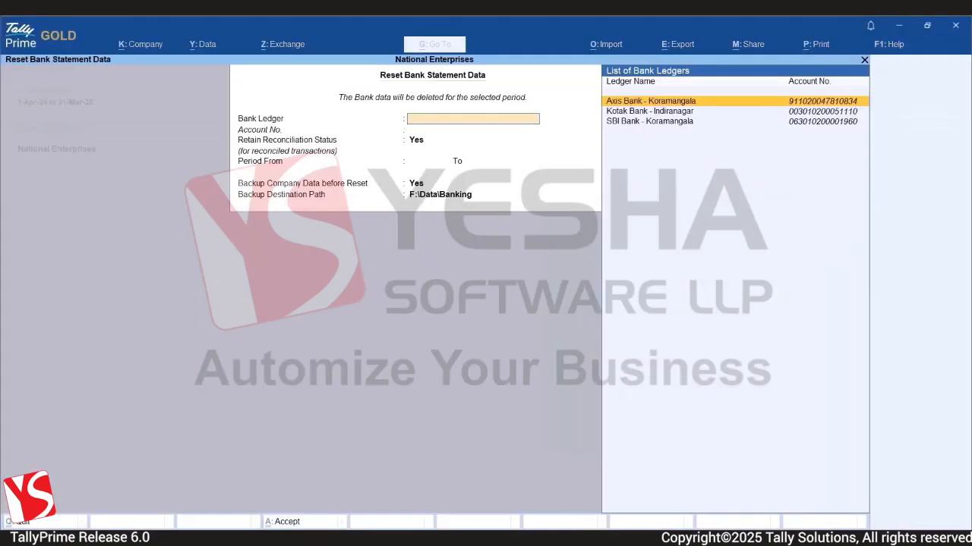
- Choose the Axis Bank - Koramangala ledger, retain the reconciliation status, and set the reset period from 1-Dec-24 to 31-Dec-24
{"action": "key", "text": "Return"}
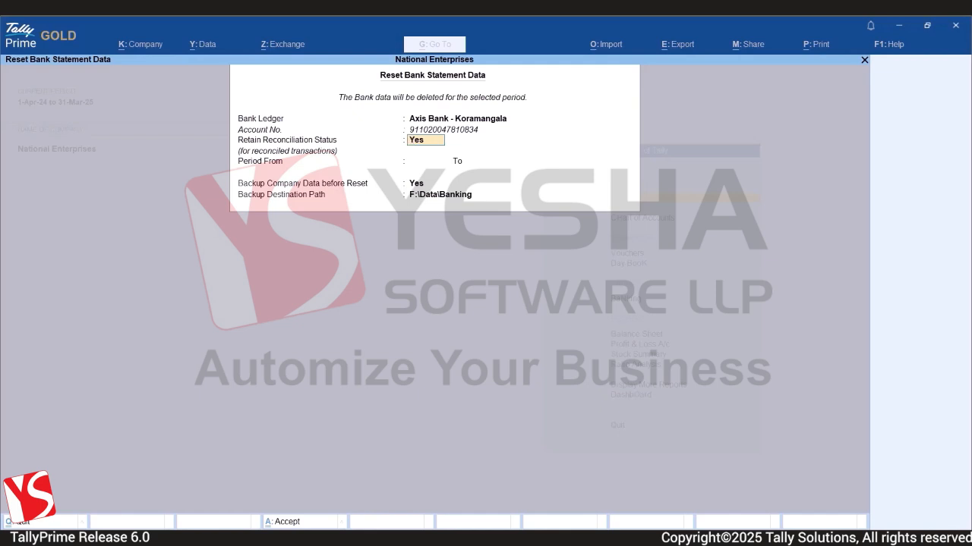
{"action": "key", "text": "Return"}
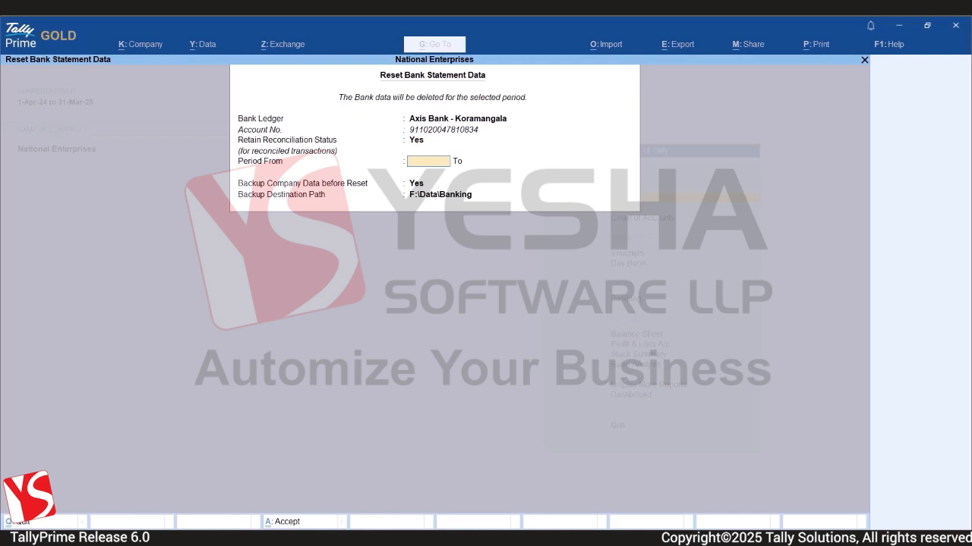
{"action": "type", "text": "1"}
{"action": "type", "text": "-Dec"}
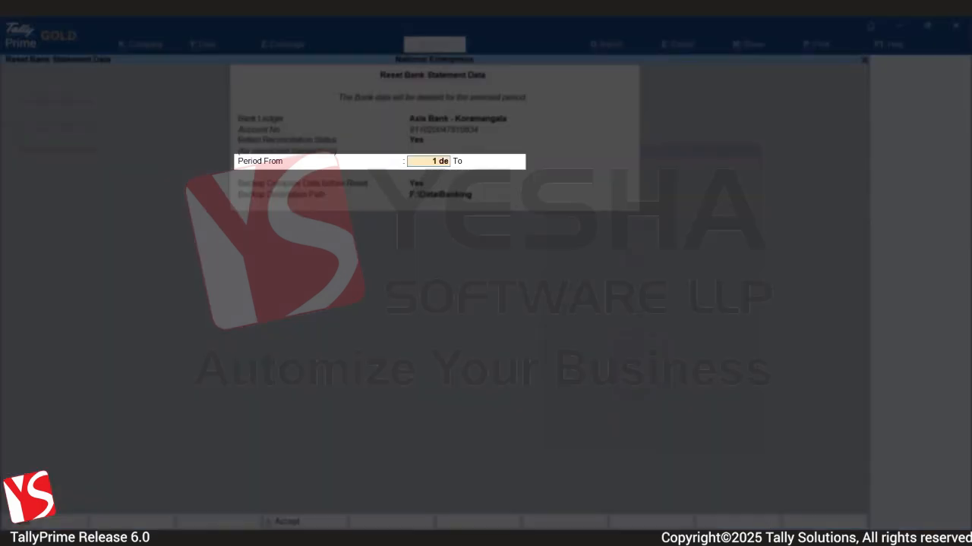
{"action": "key", "text": "Return"}
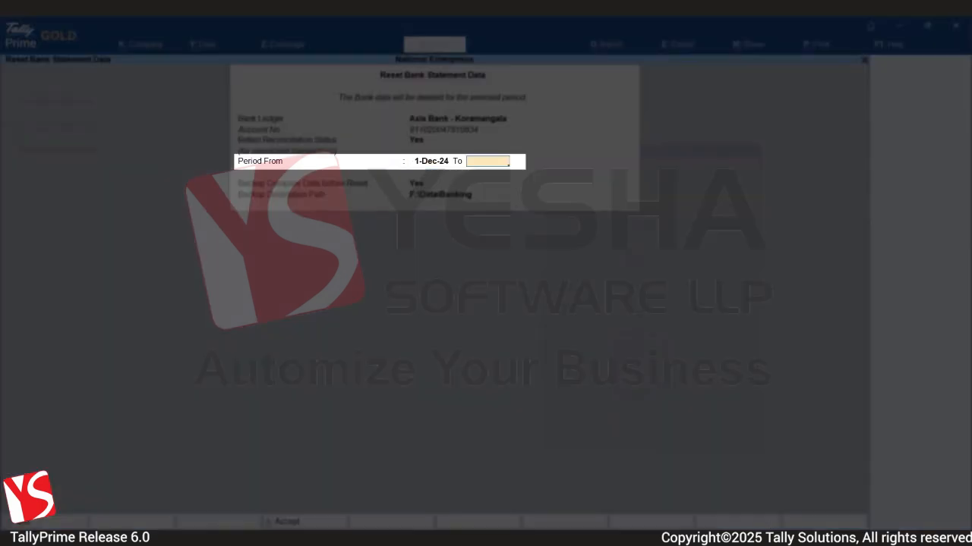
{"action": "type", "text": "31 dec"}
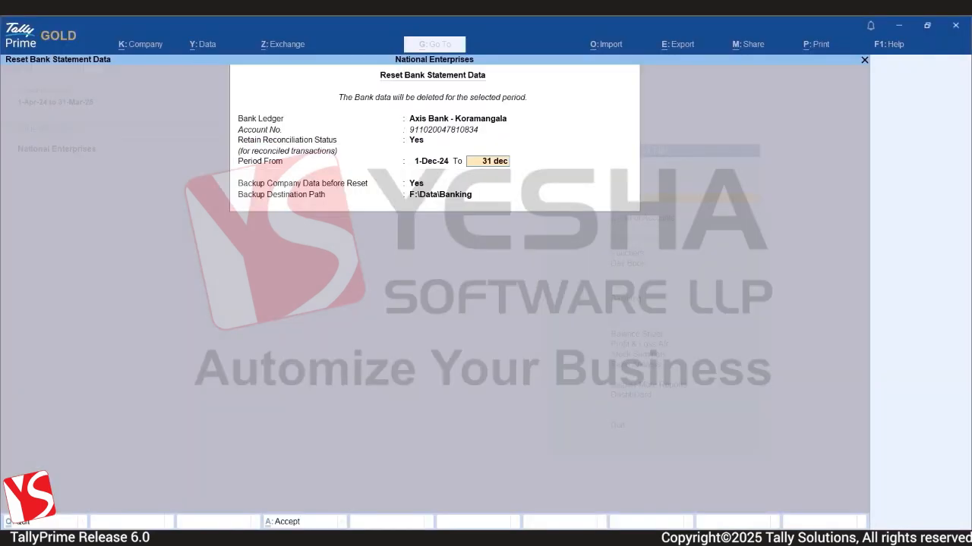
{"action": "key", "text": "Return"}
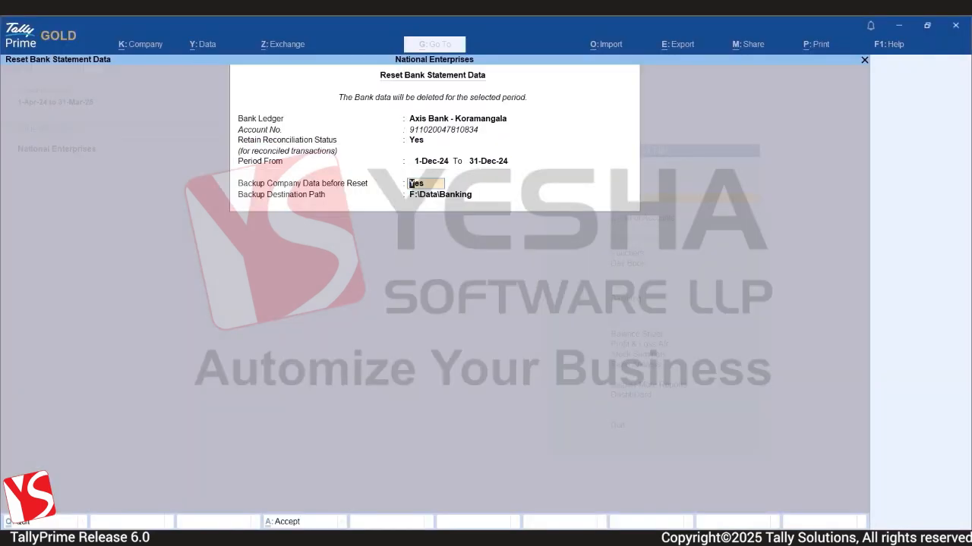
- Keep the company data backup before reset in F:\Data\Banking and confirm the bank statement data reset
{"action": "key", "text": "Return"}
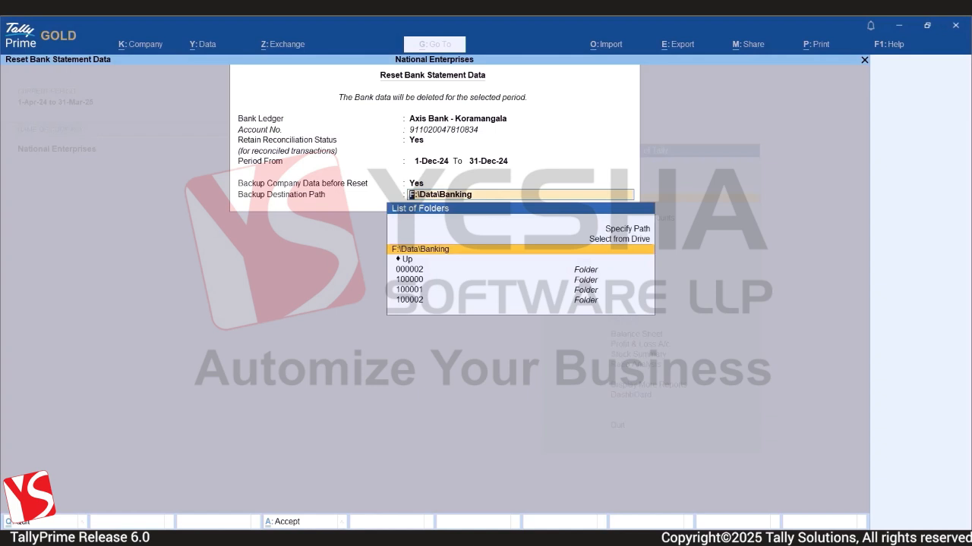
{"action": "key", "text": "Return"}
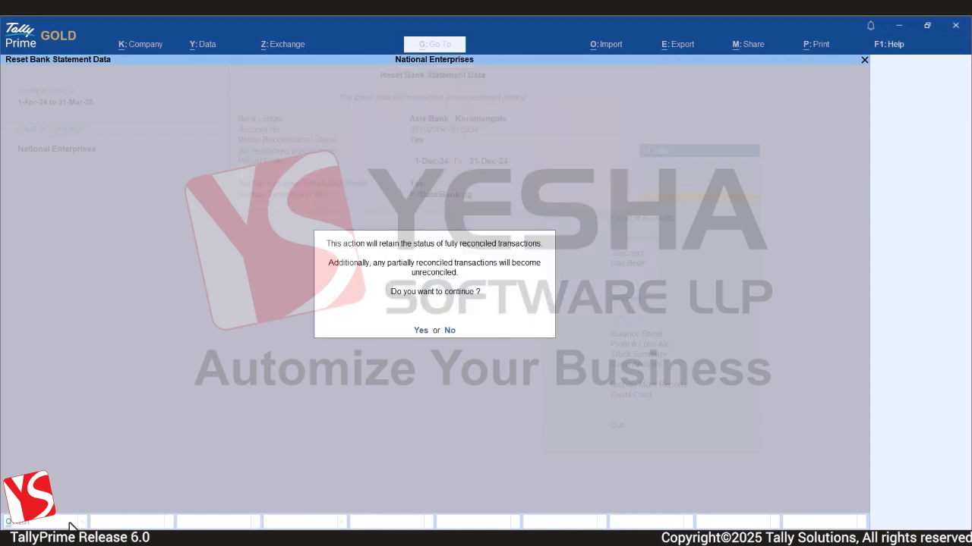
{"action": "key", "text": "y"}
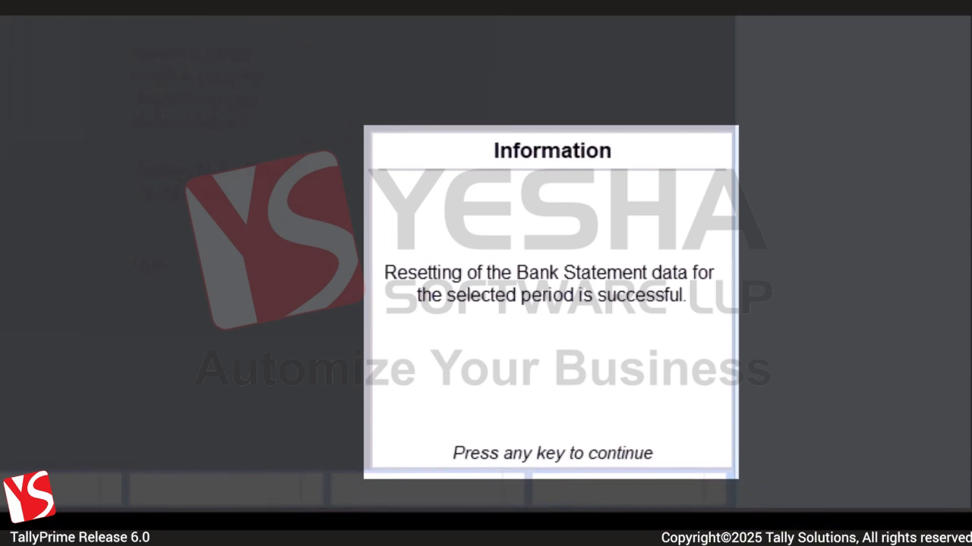